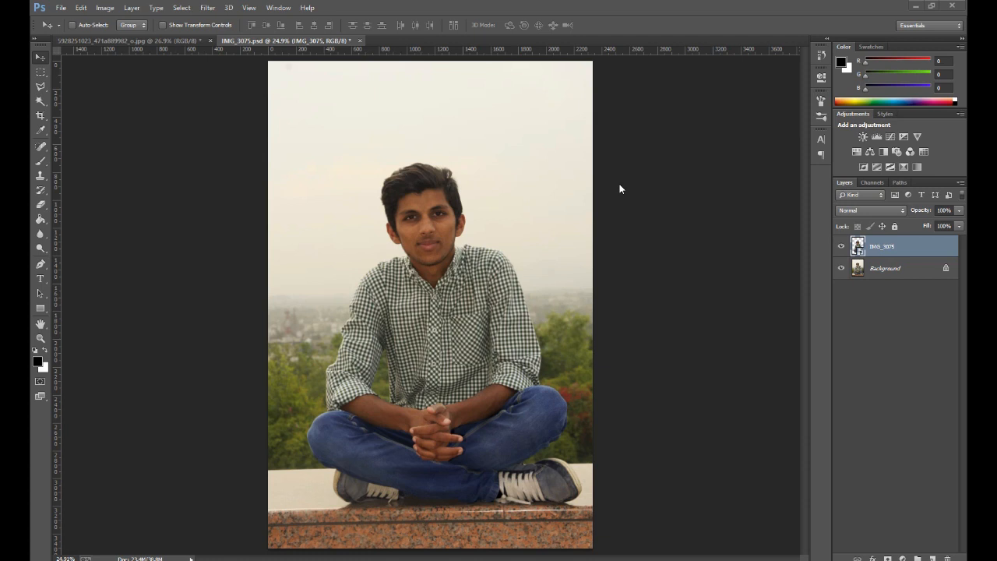
Look over the cloud photo and the portrait of the seated man that make up the composite.
left_click(43, 59)
left_click(192, 40)
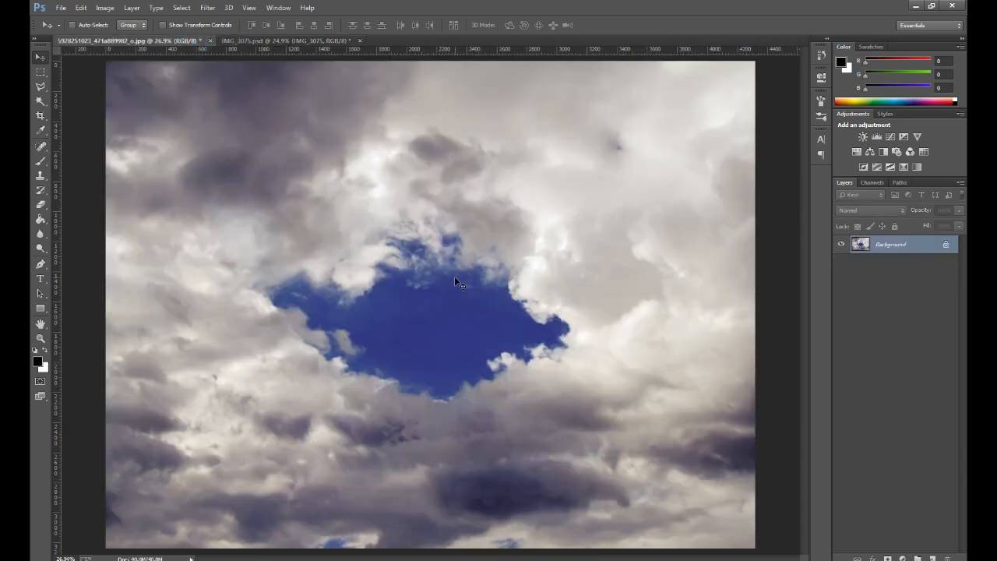
left_click_drag(304, 127, 507, 376)
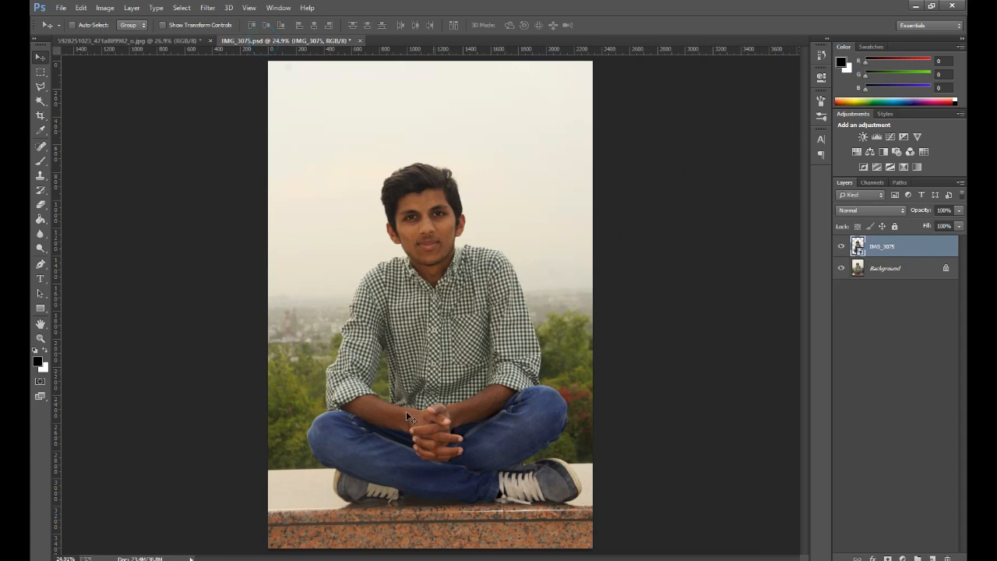
left_click_drag(406, 411, 344, 503)
left_click(41, 86)
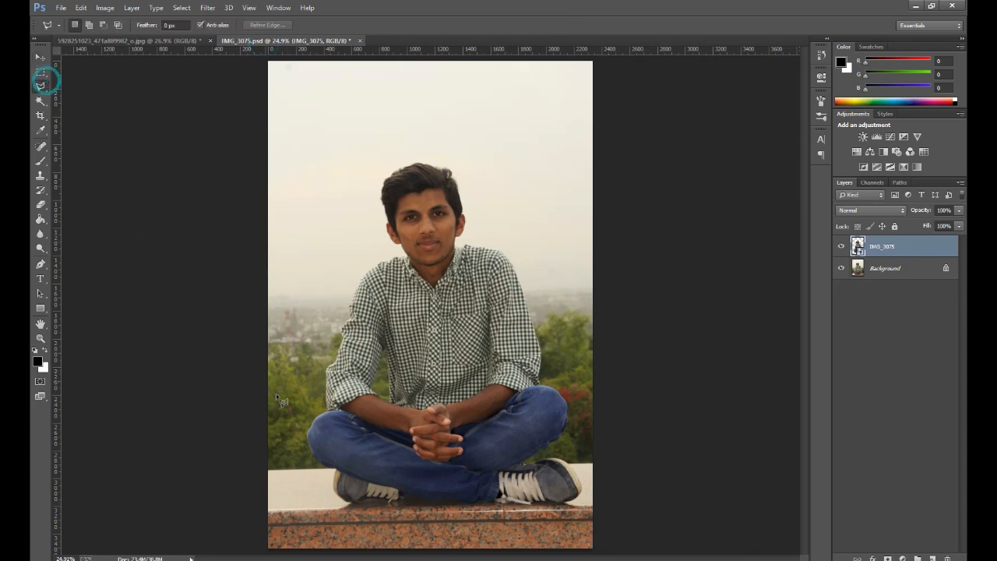
left_click(319, 417)
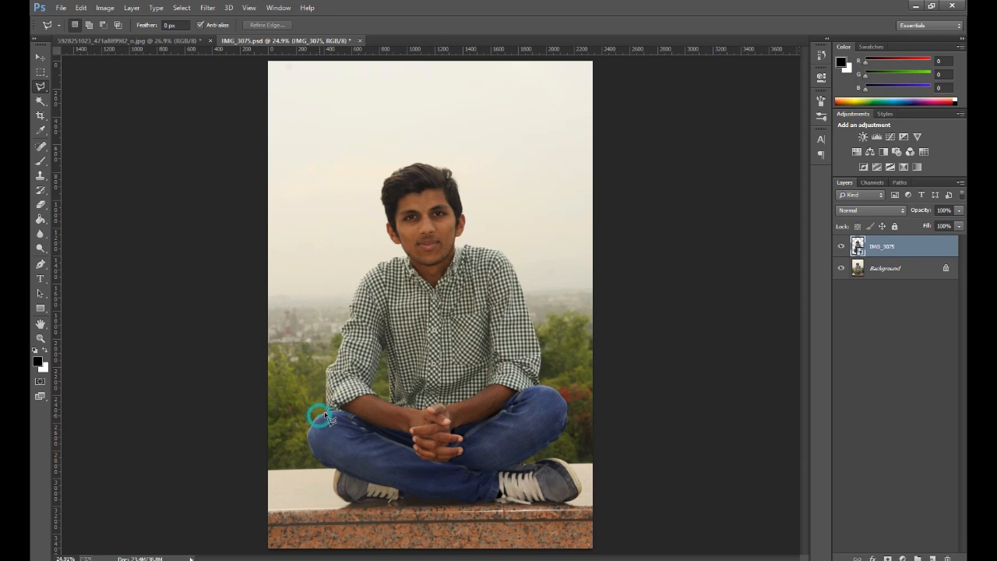
left_click(327, 411)
left_click(326, 382)
Hide the portrait's Background layer and copy the cut-out man into the cloud photo, over the blue opening.
left_click(841, 269)
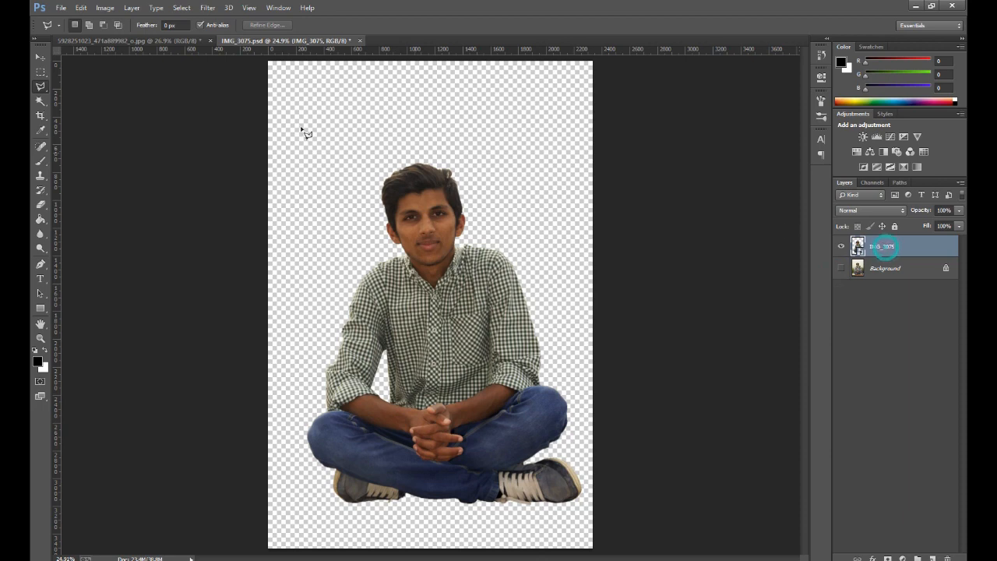
left_click(41, 60)
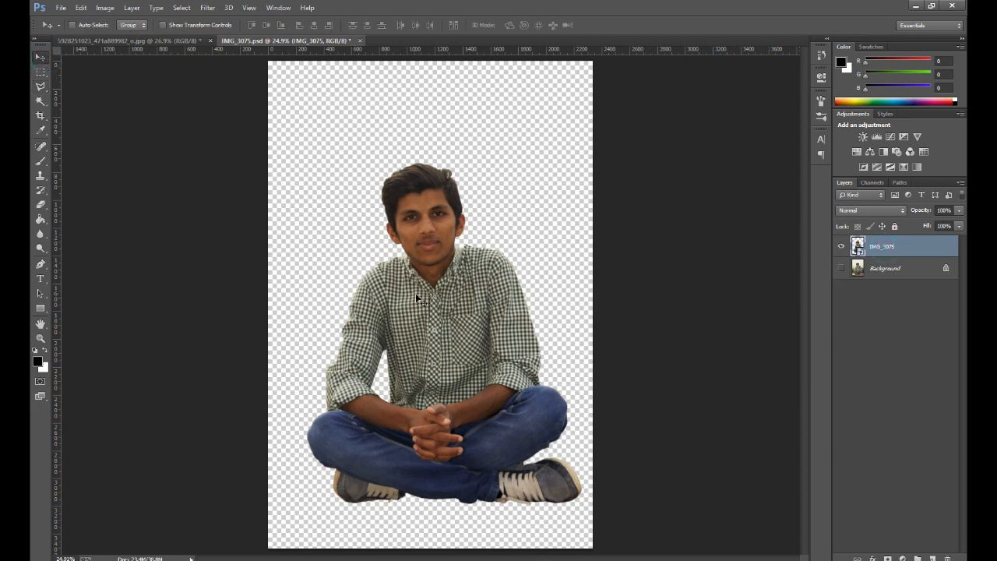
left_click_drag(422, 299, 240, 134)
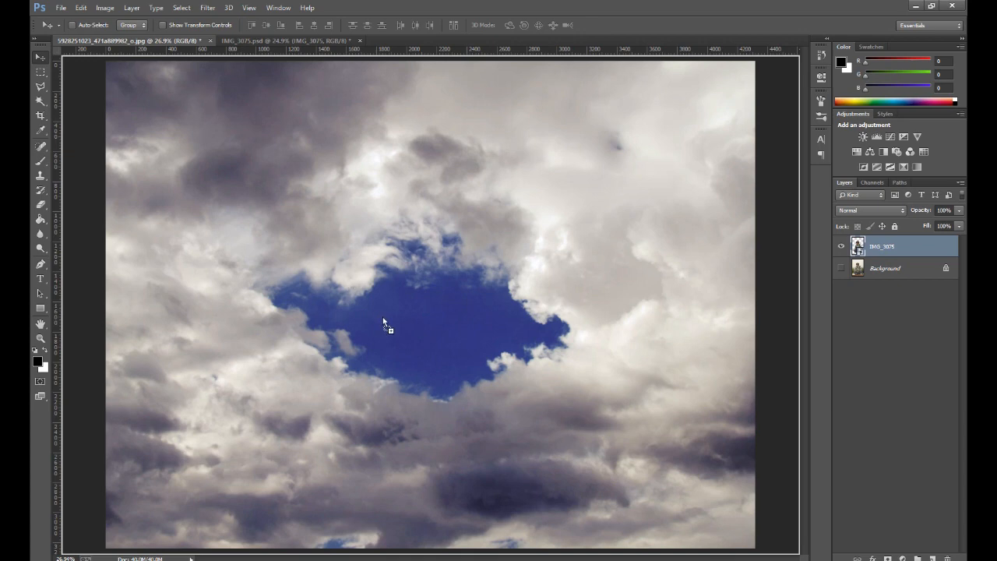
left_click_drag(383, 316, 381, 316)
left_click_drag(407, 348, 441, 360)
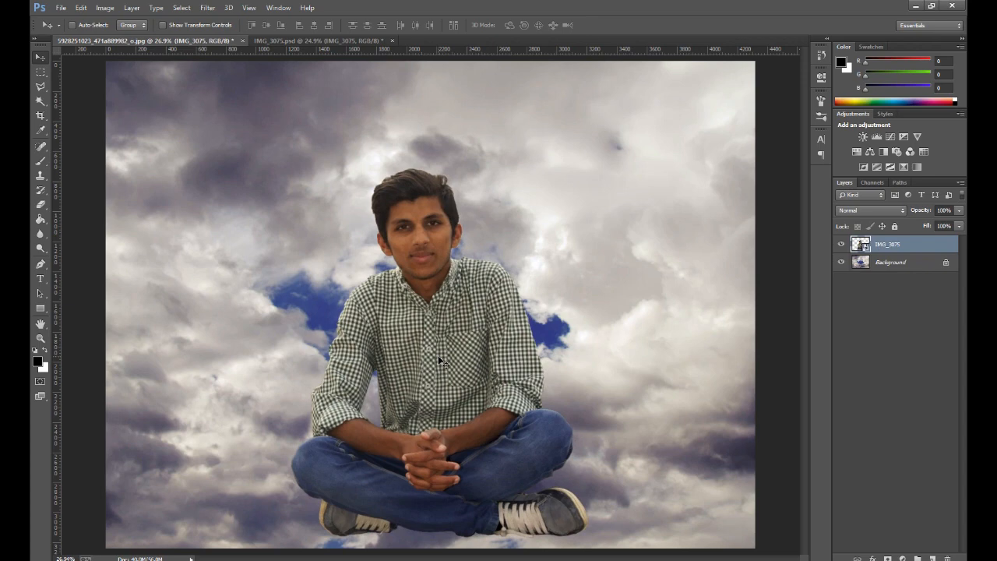
Scale the cut-out man proportionally to about 26.5% and place him at the lower edge of the blue opening.
key("ctrl+t")
left_click(230, 25)
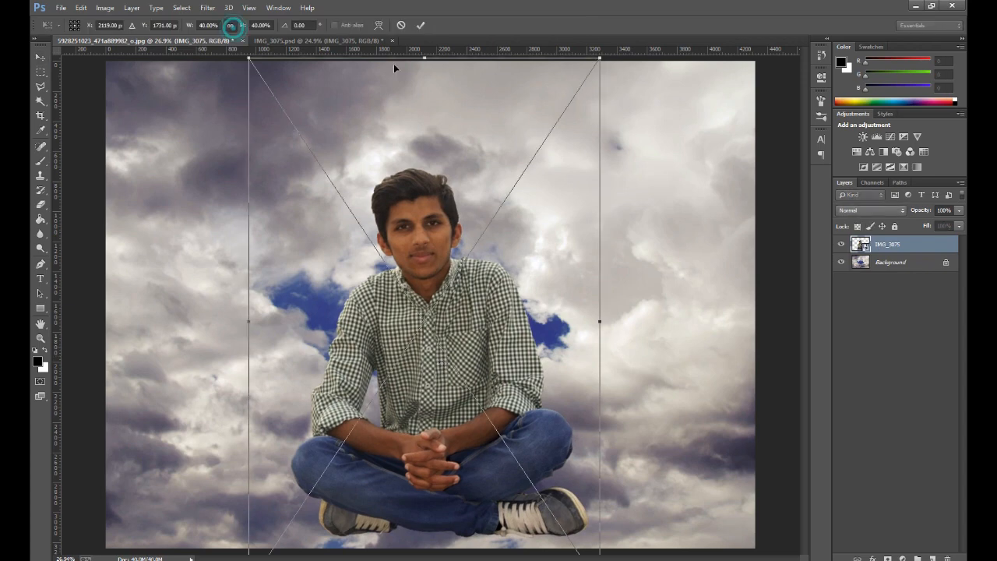
left_click_drag(599, 57, 484, 235)
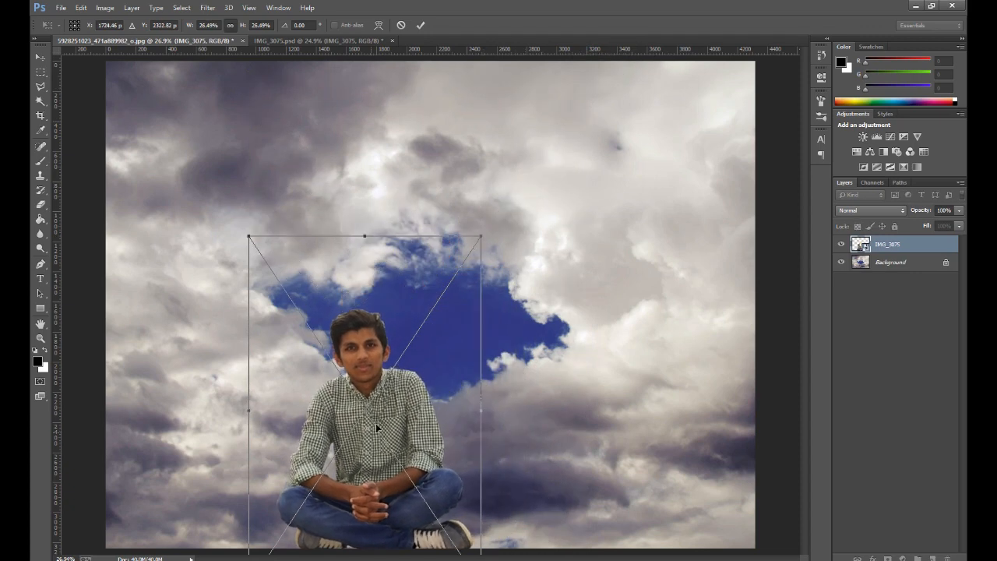
left_click_drag(378, 421, 431, 405)
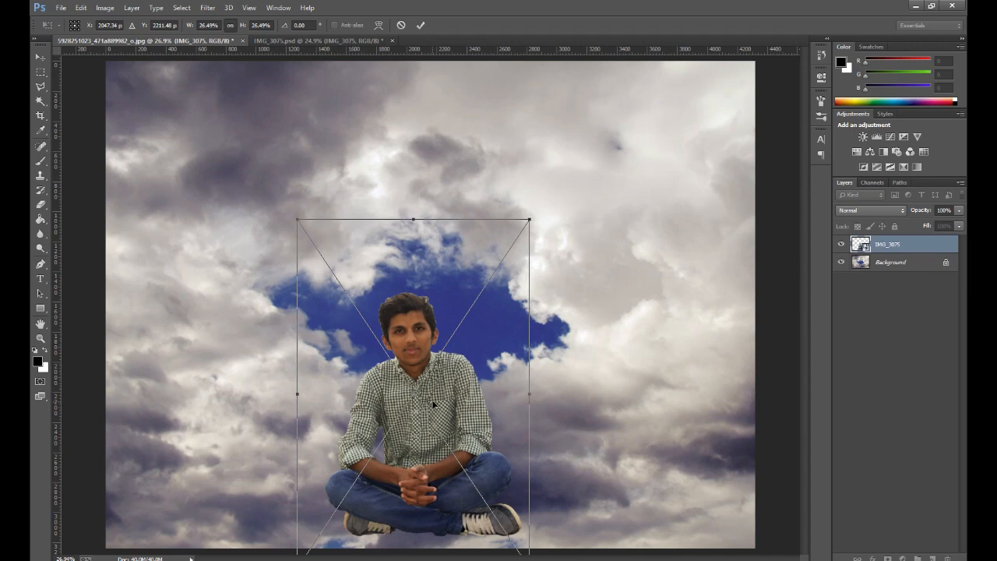
key("Return")
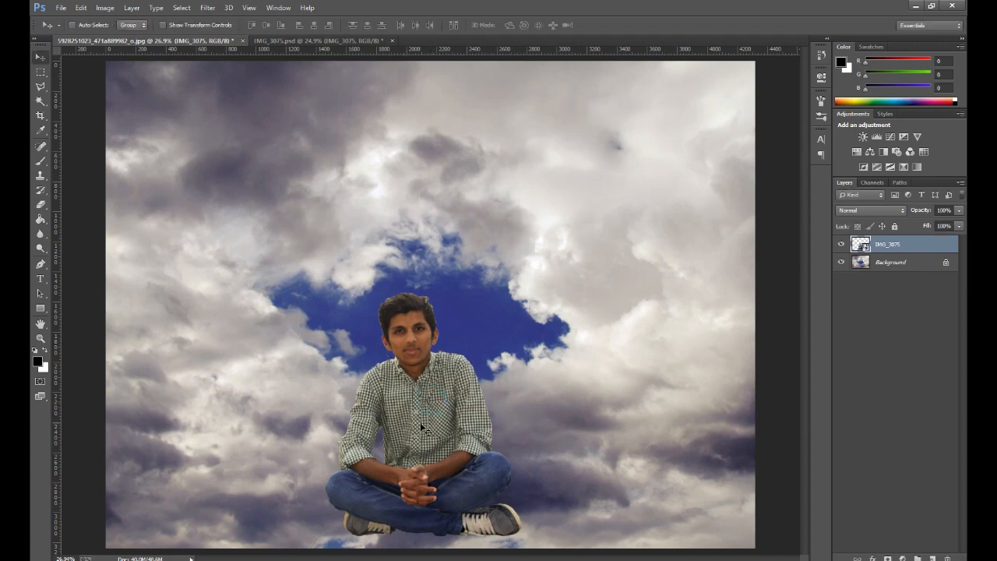
mouse_move(421, 427)
left_mouse_down()
mouse_move(438, 408)
mouse_move(429, 427)
left_mouse_up()
Erase the stray tuft and light fringe along the hair's right side, using a soft 27 px eraser and reducing it to 5 px.
key("ctrl+1")
left_click(41, 204)
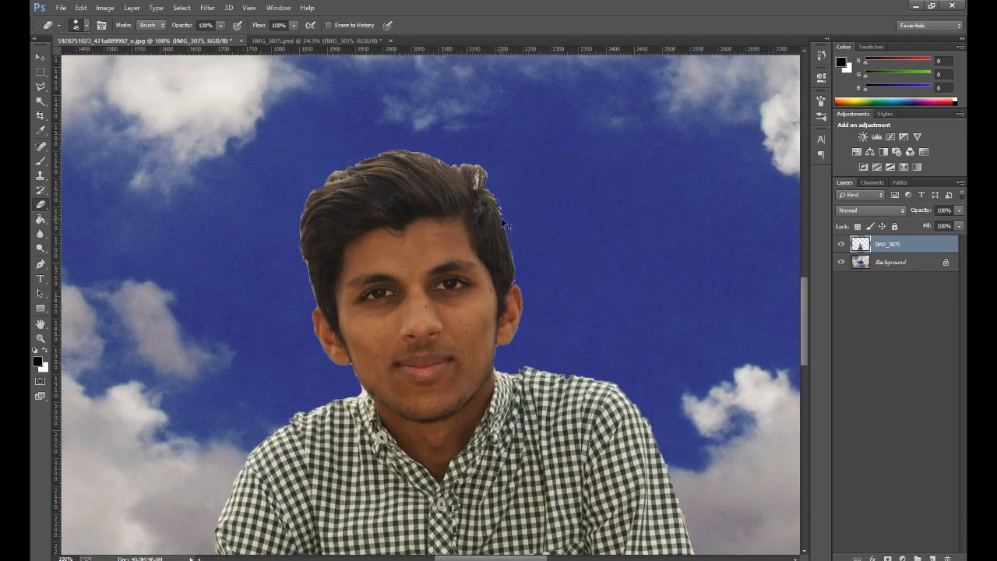
key("ctrl+equal")
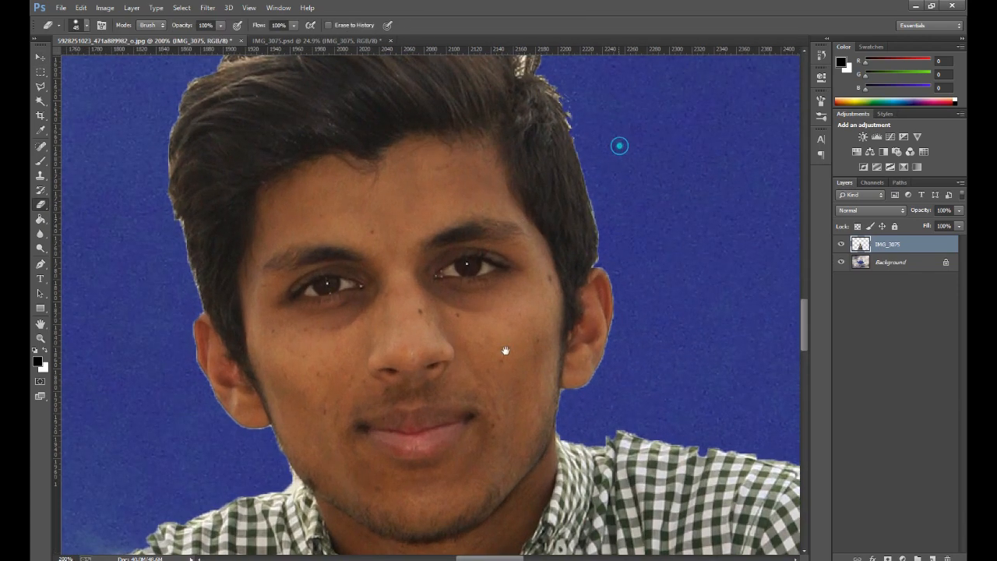
left_click_drag(619, 145, 517, 323)
right_click(558, 216)
left_click(629, 269)
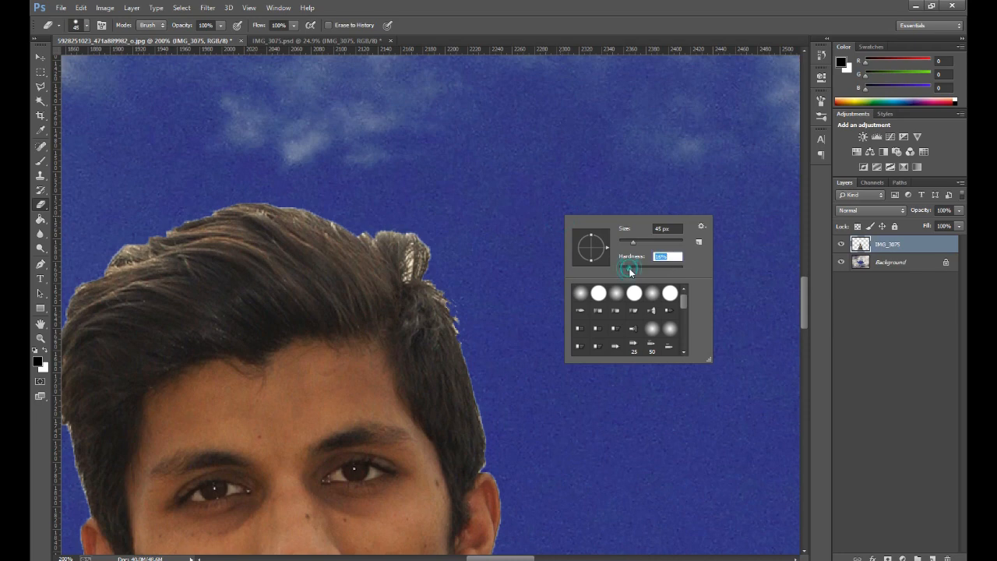
left_click_drag(633, 268, 628, 242)
left_click(445, 219)
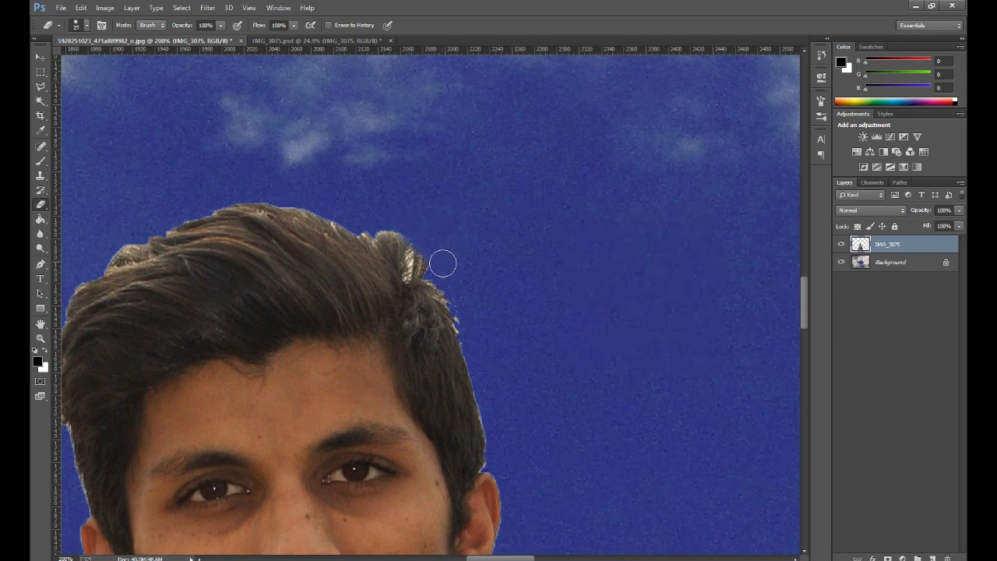
mouse_move(358, 216)
left_mouse_down()
mouse_move(445, 287)
mouse_move(461, 314)
mouse_move(496, 429)
mouse_move(470, 335)
mouse_move(496, 452)
mouse_move(483, 465)
left_mouse_up()
key("bracketleft")
key("bracketleft")
key("bracketleft")
key("bracketleft")
key("bracketleft")
key("bracketleft")
key("bracketleft")
key("bracketleft")
key("bracketleft")
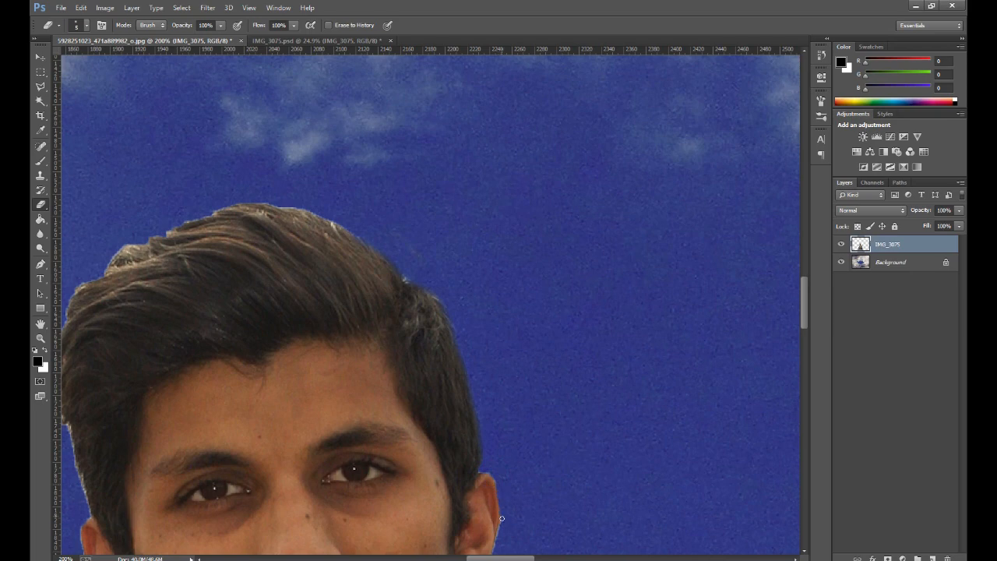
Erase the light fringe along the top and left side of the man's hair with a 10 px eraser.
left_click_drag(292, 191, 572, 148)
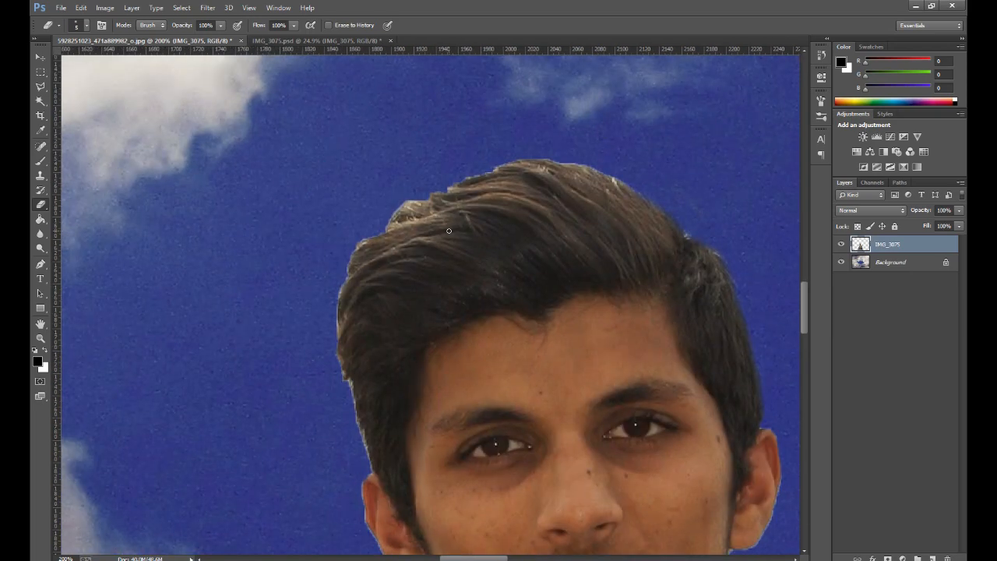
key("bracketright")
key("bracketright")
key("bracketright")
key("bracketright")
key("bracketright")
mouse_move(345, 270)
left_mouse_down()
mouse_move(338, 354)
mouse_move(367, 461)
left_mouse_up()
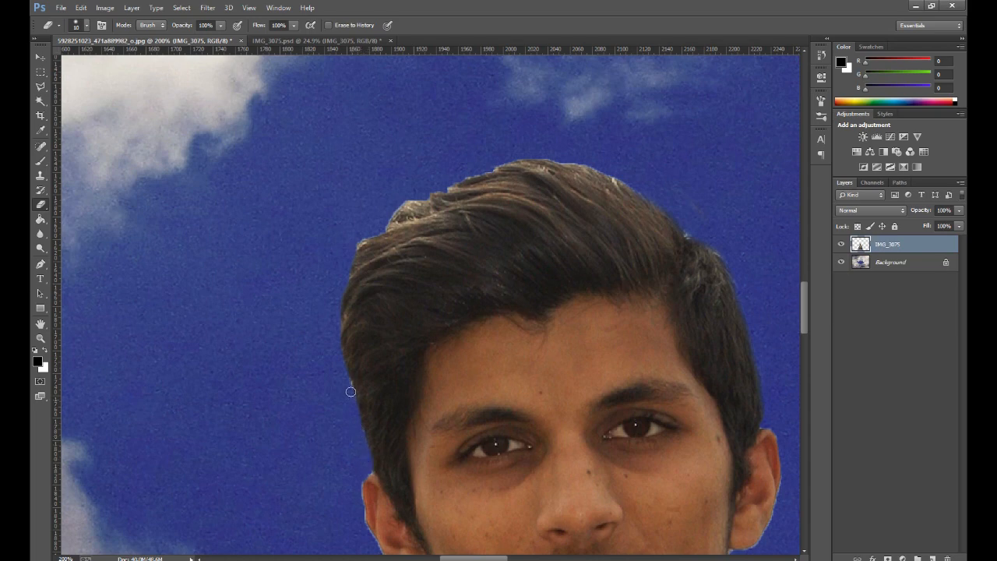
mouse_move(356, 245)
left_mouse_down()
mouse_move(396, 206)
mouse_move(511, 162)
mouse_move(573, 162)
mouse_move(638, 187)
left_mouse_up()
left_click_drag(423, 197, 385, 224)
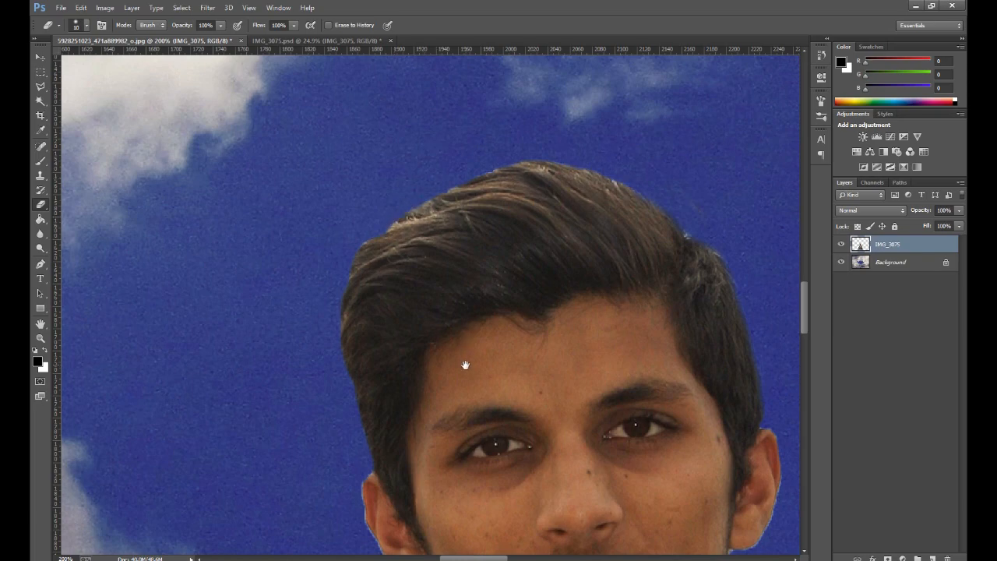
Clean up the remaining fringe around the hair, ear and jaw, reducing the eraser to 6 px for the fine edges.
mouse_move(465, 365)
left_mouse_down()
mouse_move(385, 229)
mouse_move(369, 251)
left_mouse_up()
left_click(592, 118)
left_click_drag(614, 127, 640, 145)
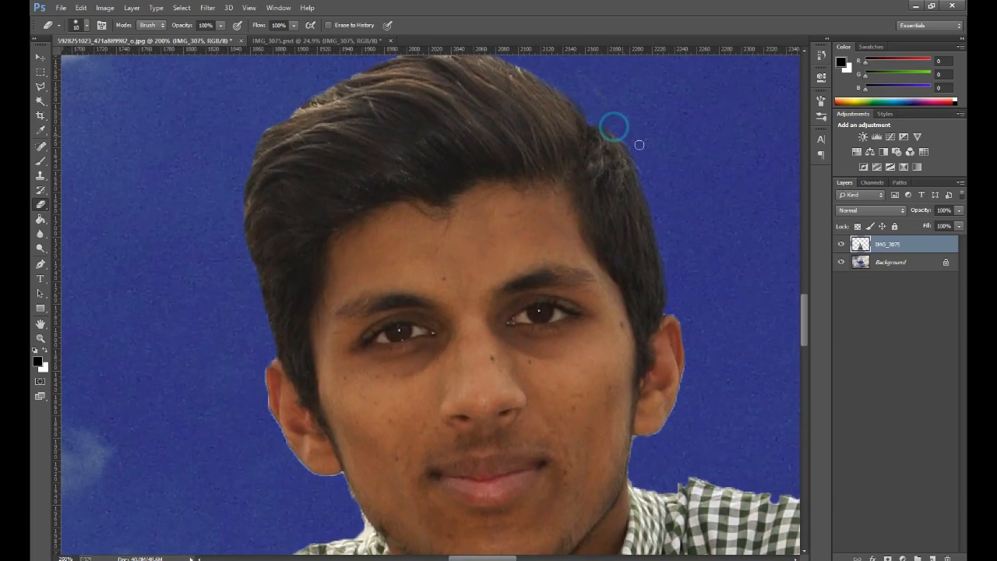
key("ctrl+plus")
mouse_move(198, 385)
left_mouse_down()
mouse_move(391, 291)
mouse_move(452, 398)
mouse_move(441, 386)
mouse_move(471, 416)
mouse_move(512, 423)
mouse_move(497, 427)
mouse_move(516, 416)
mouse_move(485, 411)
mouse_move(521, 413)
mouse_move(533, 443)
left_mouse_up()
key("bracketleft")
key("bracketleft")
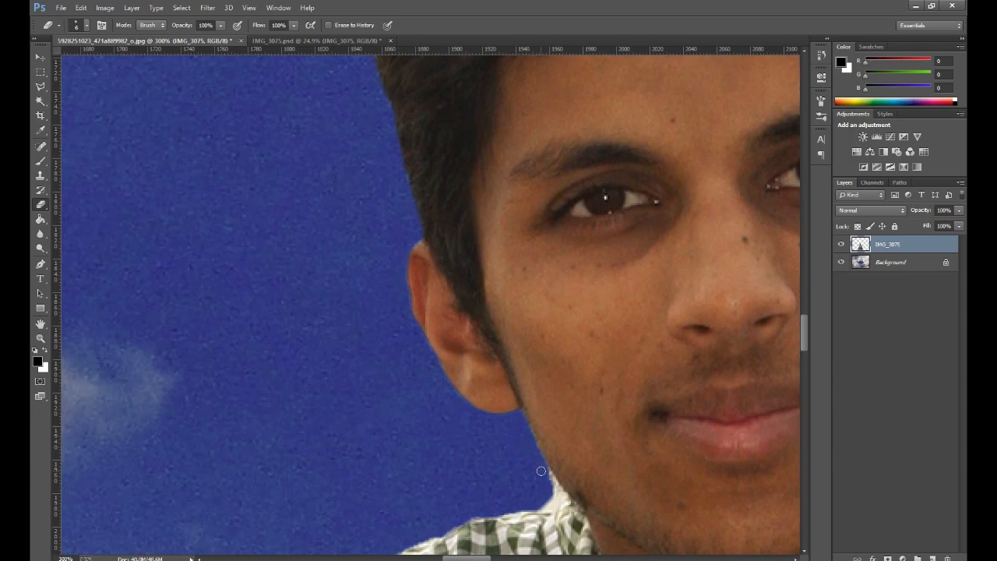
Move the cleaned-up man slightly to the right within the cloud scene.
key("ctrl+0")
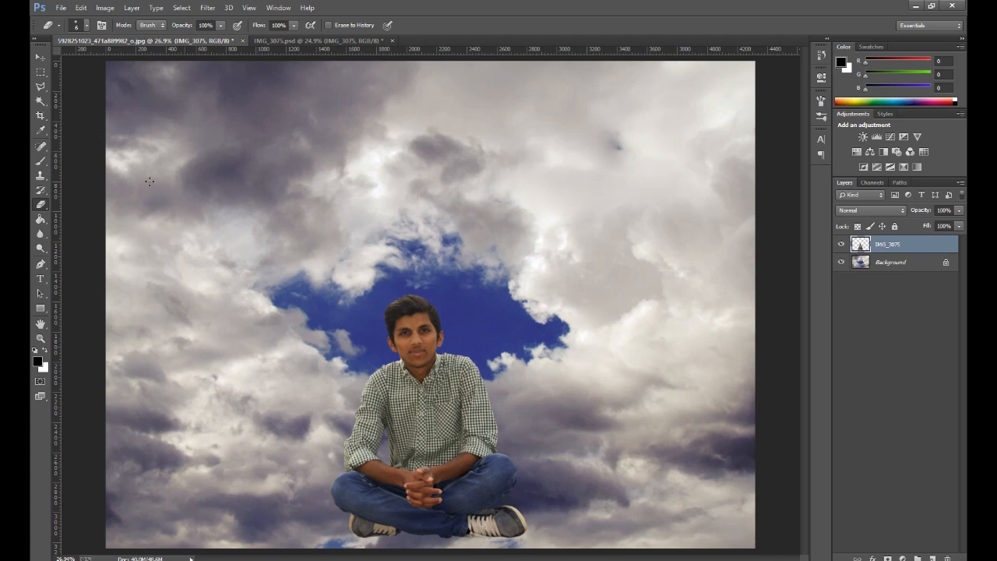
left_click(37, 58)
mouse_move(445, 452)
left_mouse_down()
mouse_move(471, 418)
mouse_move(448, 440)
mouse_move(459, 449)
left_mouse_up()
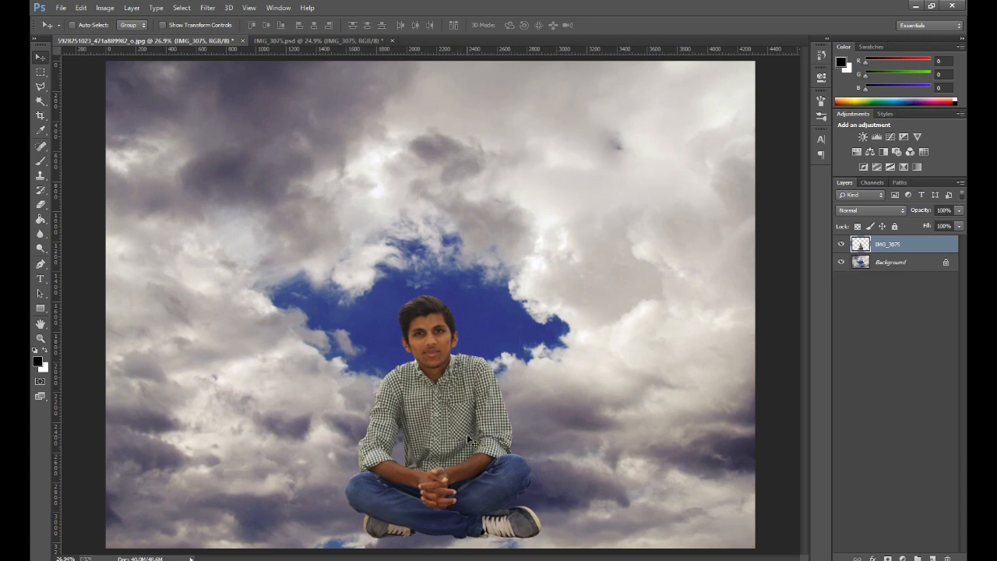
In the man layer's Blending Options, lower the Underlying Layer white point to 110 so bright clouds cover him.
double_click(929, 250)
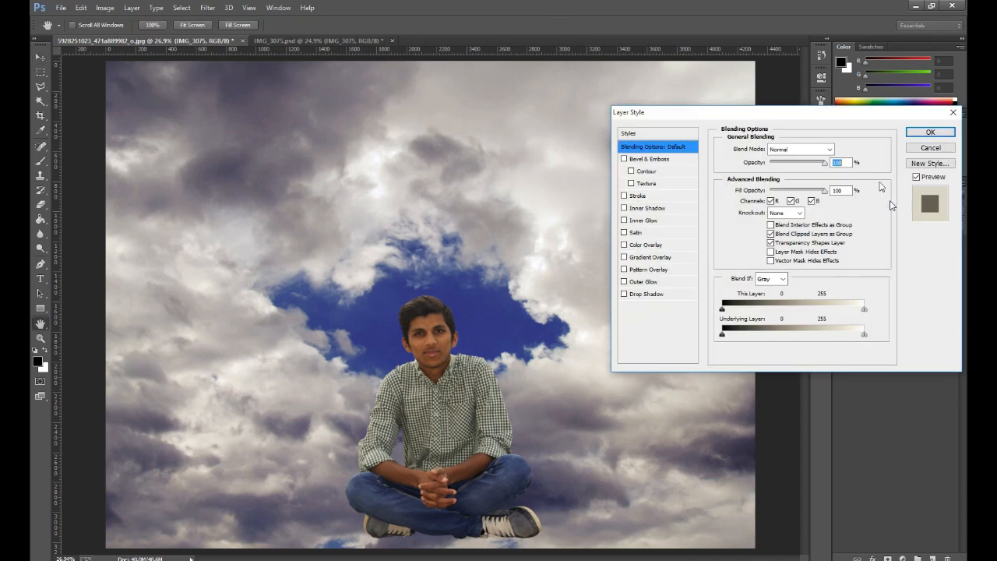
left_click_drag(846, 117, 802, 107)
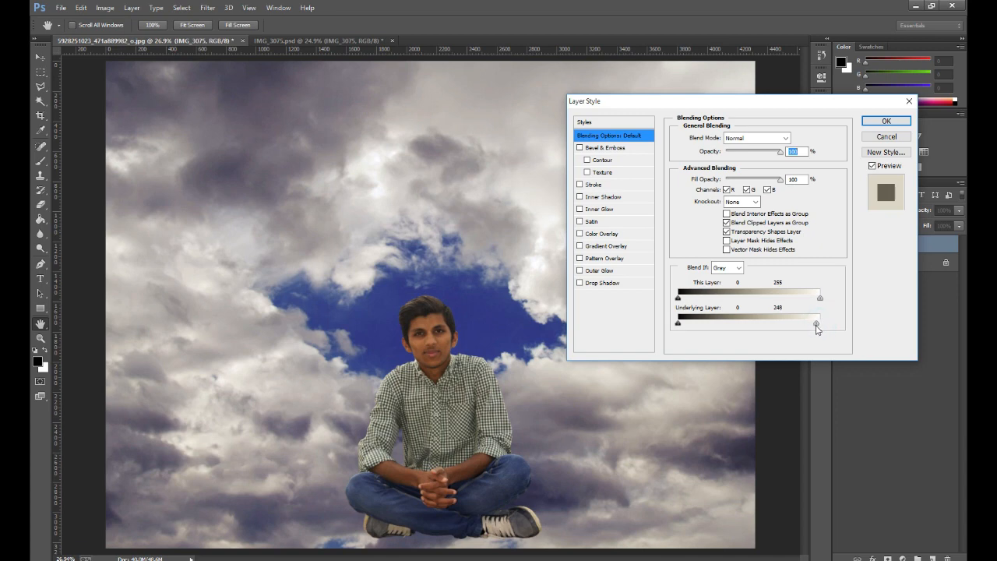
left_click_drag(817, 329, 764, 332)
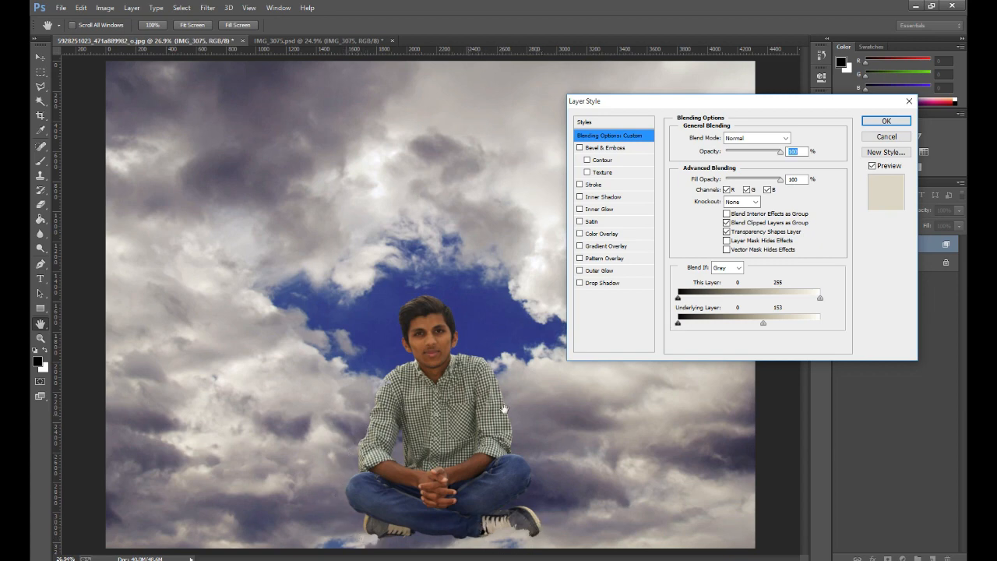
left_click_drag(761, 327, 740, 326)
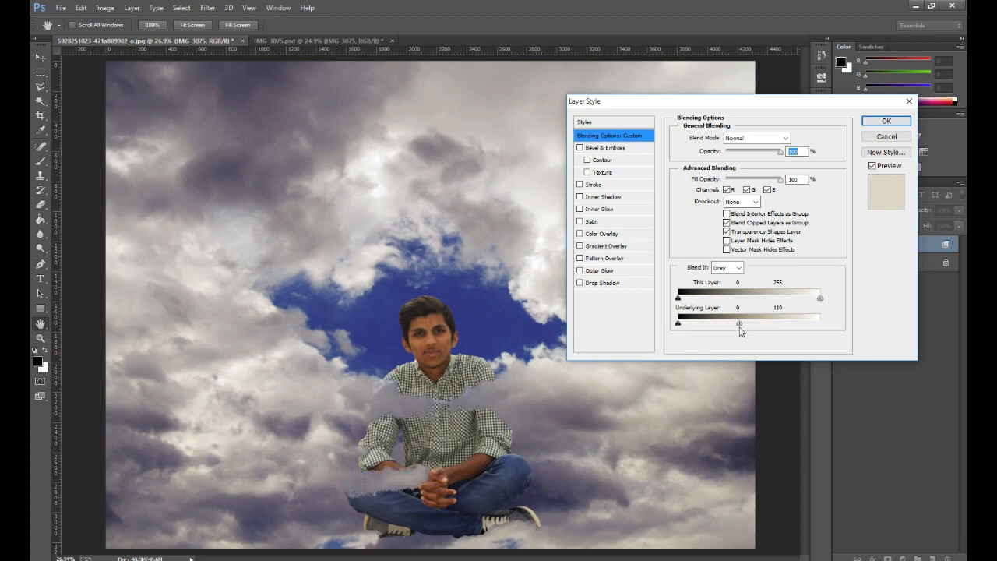
Split the Underlying Layer white point to 61 / 144 for a soft cloud transition and apply the layer style.
left_click_drag(739, 326, 741, 327, "alt")
left_click_drag(741, 327, 707, 328)
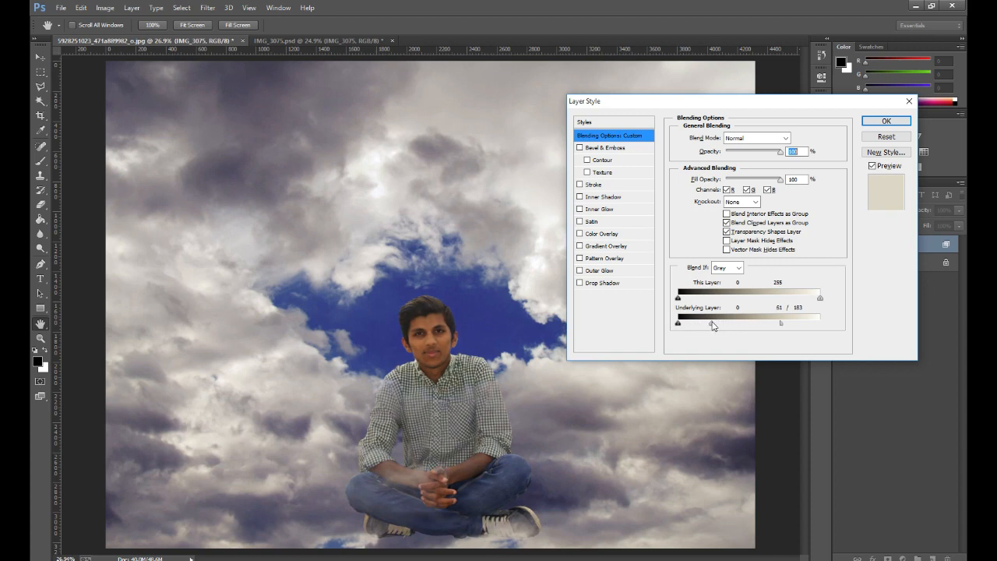
left_click_drag(783, 326, 760, 329)
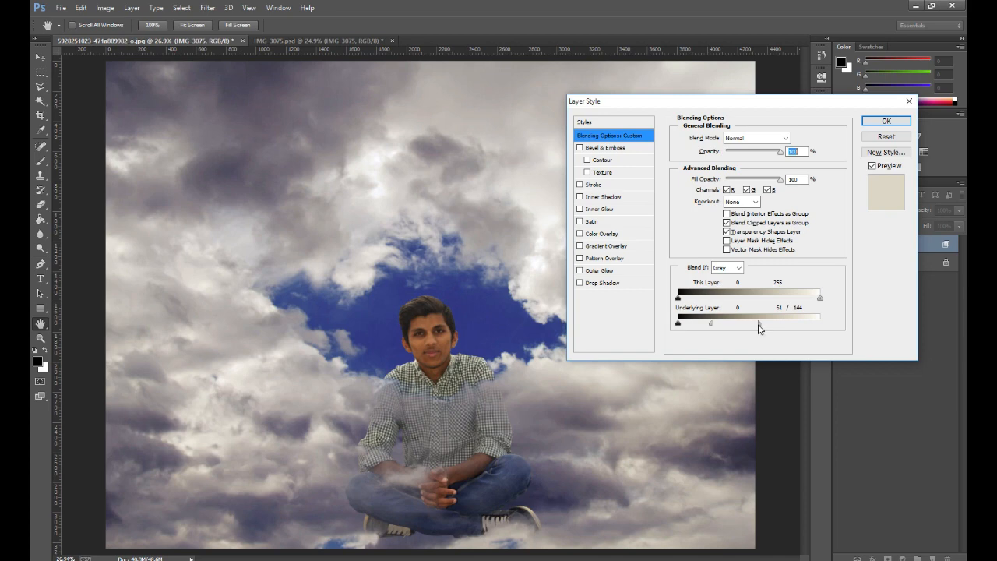
left_click(885, 121)
Move the blended man slightly left below the blue opening and crop off the upper strip of clouds.
left_click_drag(433, 372, 409, 374)
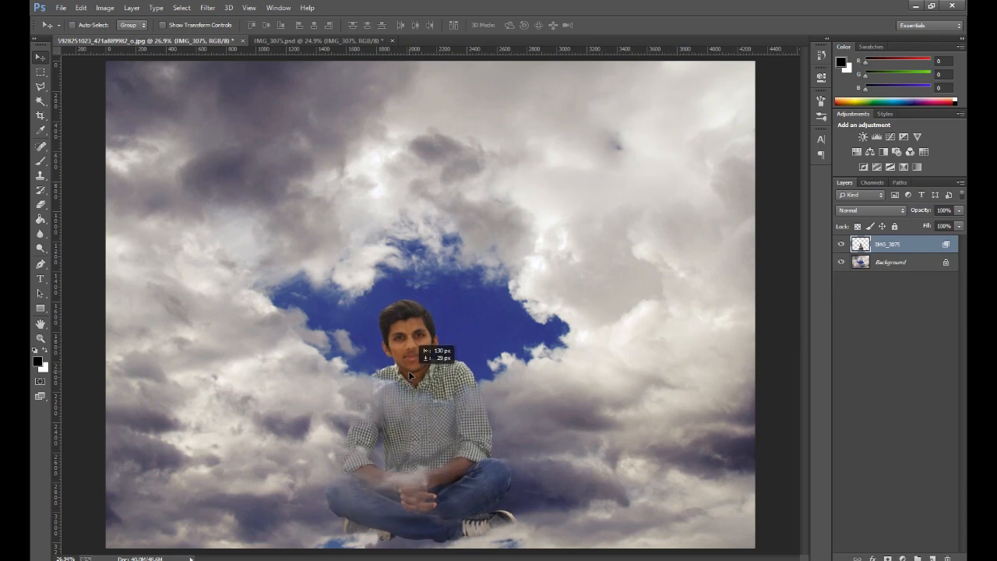
left_click_drag(410, 374, 412, 367)
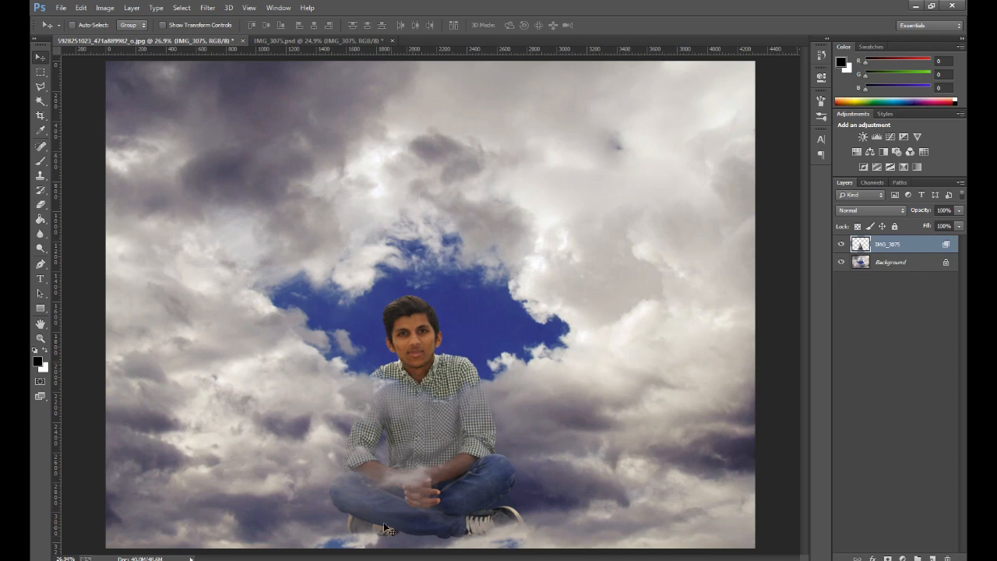
left_click(41, 114)
left_click_drag(429, 64, 429, 132)
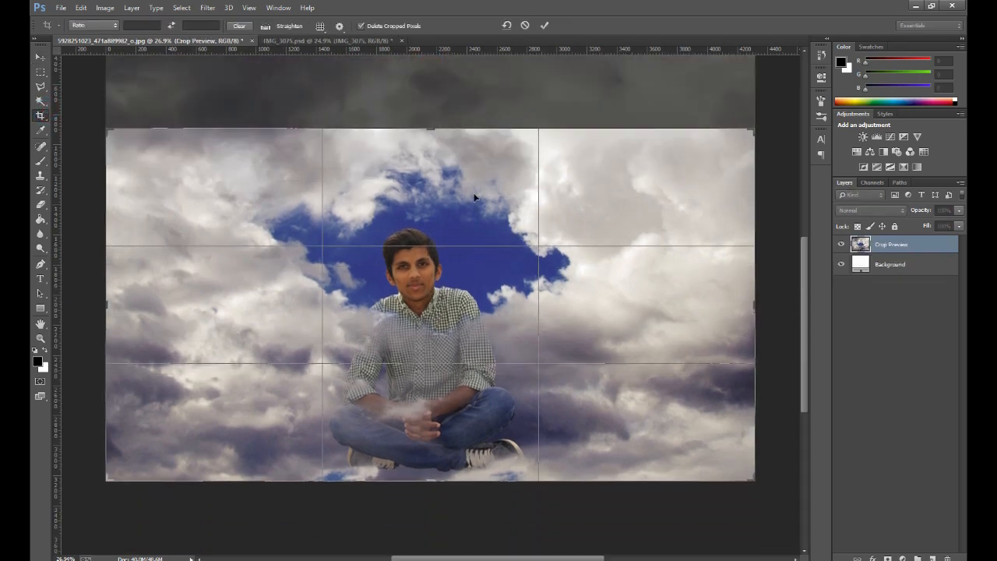
key("Return")
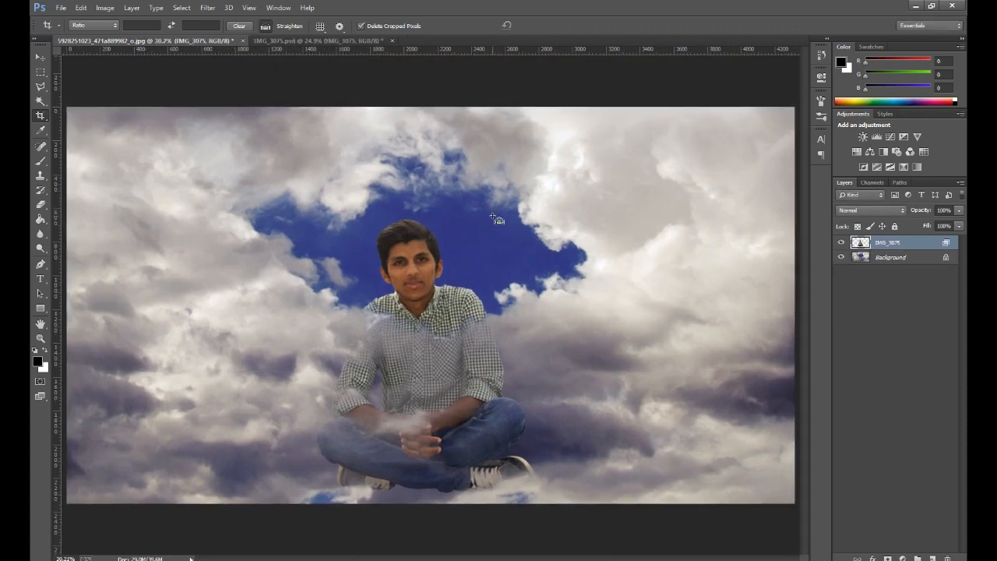
Examine up close how the man's body blends into the surrounding clouds.
key("ctrl+plus")
key("ctrl+plus")
key("ctrl+plus")
left_click_drag(547, 212, 532, 89)
left_click_drag(485, 297, 535, 199)
key("ctrl+r")
key("ctrl+0")
Adjust the man's position slightly within the cropped cloud scene.
left_click(39, 56)
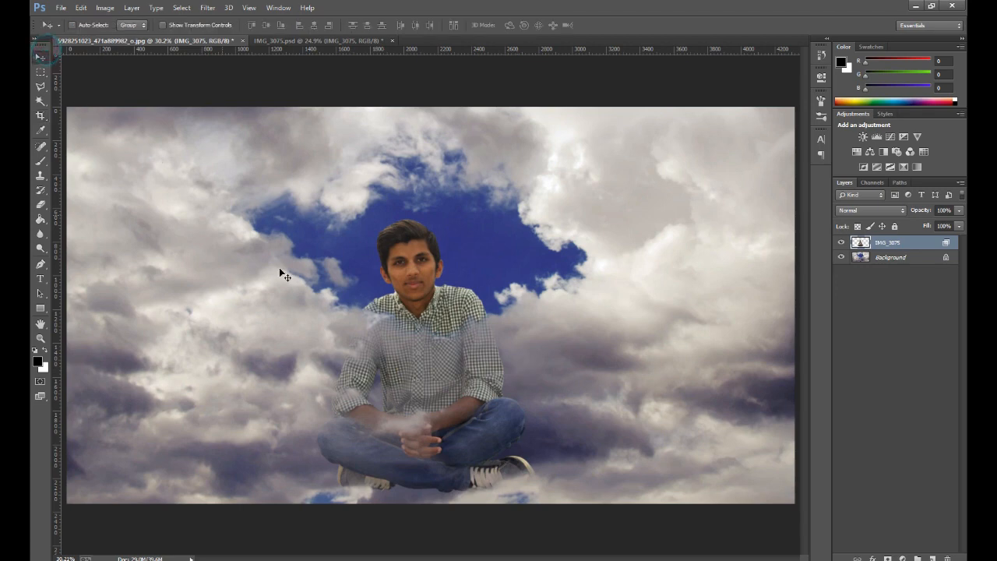
left_click_drag(411, 289, 429, 417)
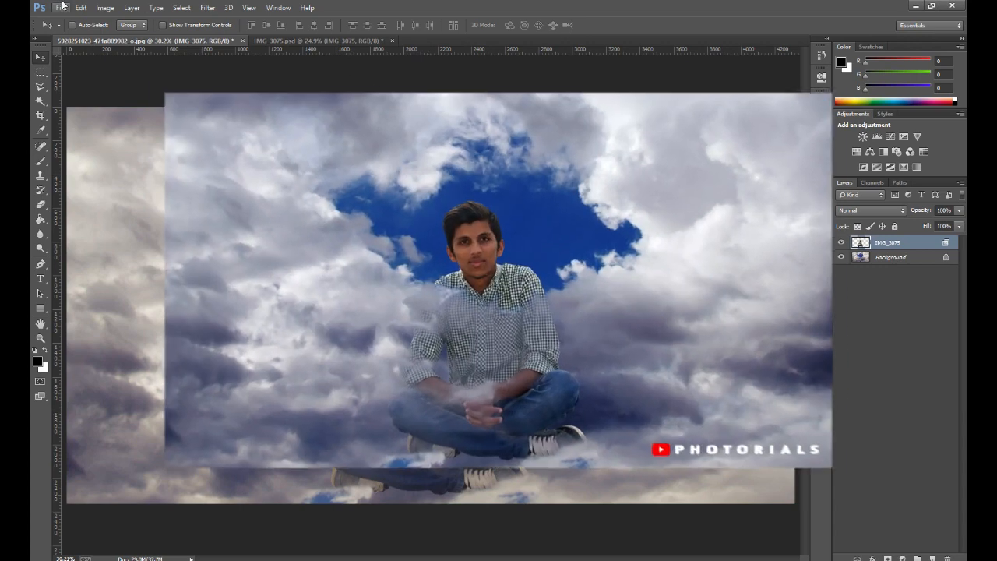
left_click(61, 8)
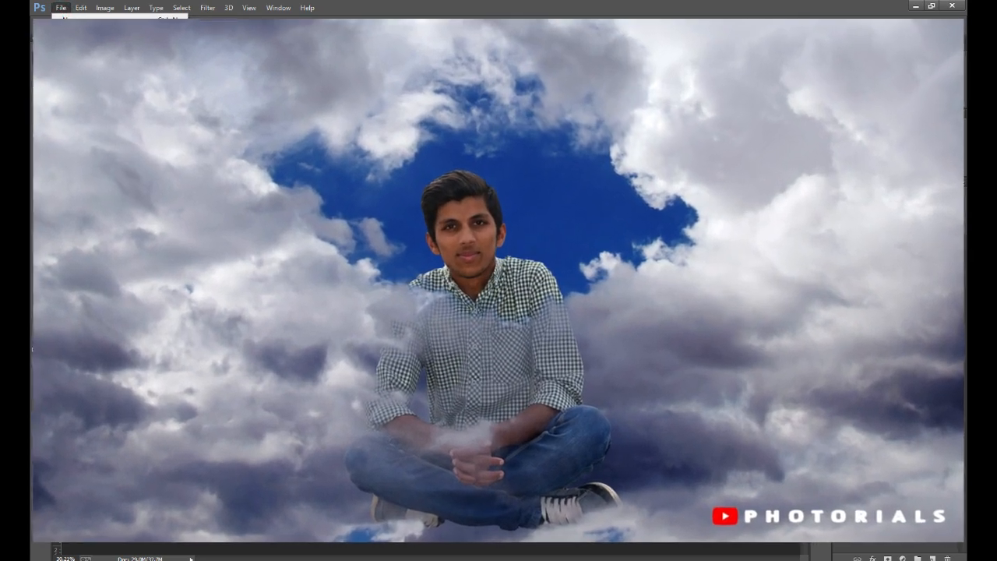